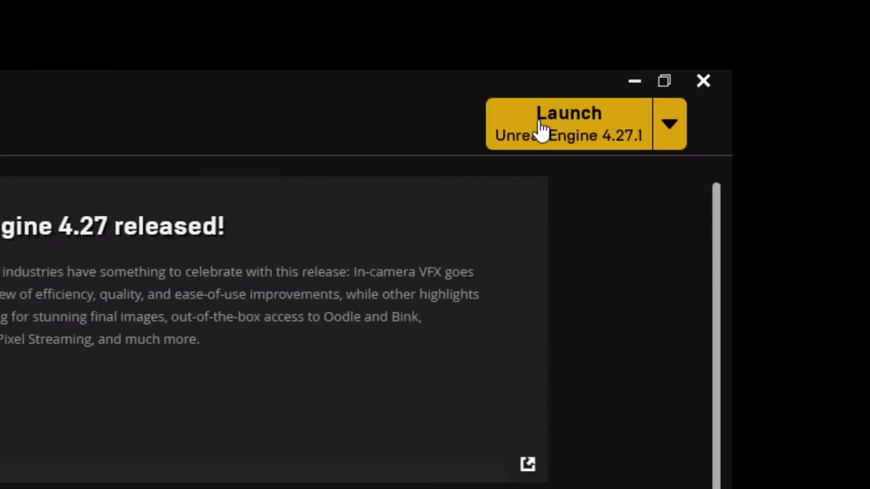
Step: Launch Unreal Engine 4.27.1 from the Epic Games Launcher
click(788, 25)
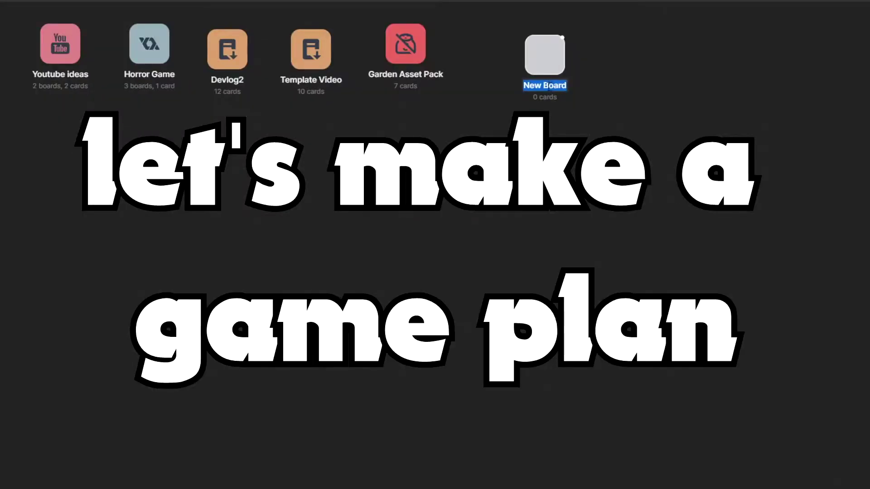
Step: Open the new Golf Game board and nest Rotate, Zoom and Shoot subtasks under Controls
text(Golf Game)
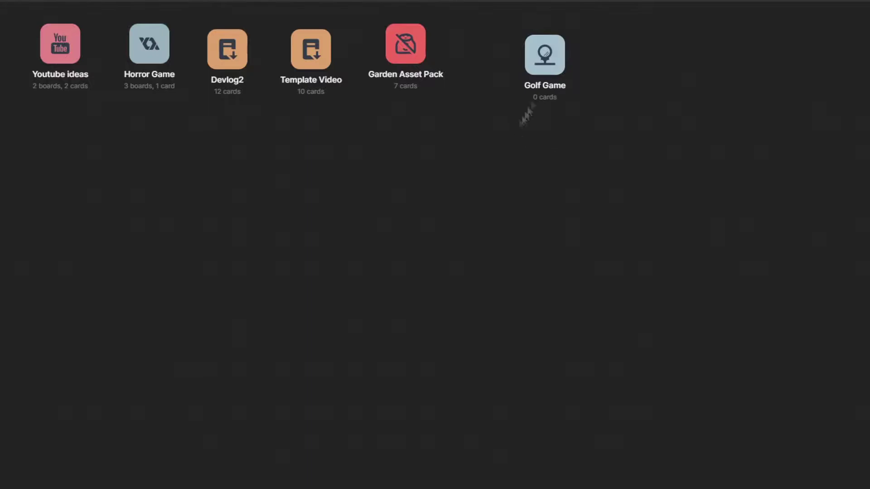
click(545, 54)
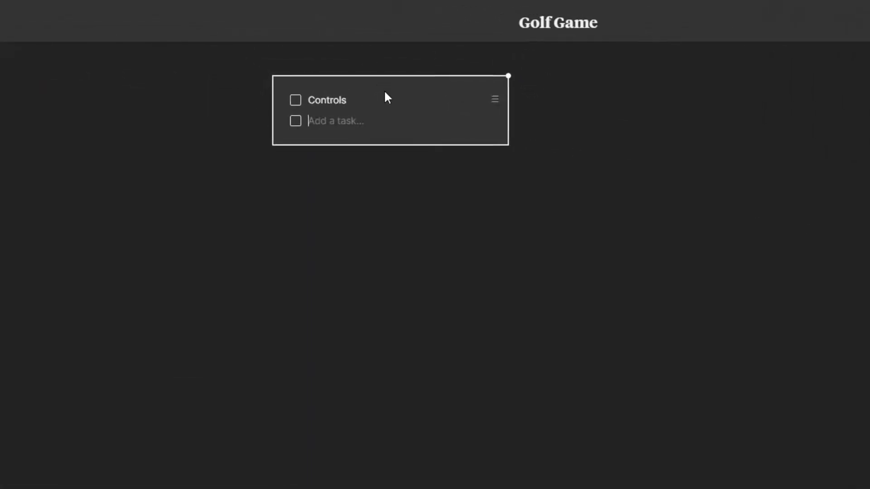
key(Tab)
text(Rotate)
key(Return)
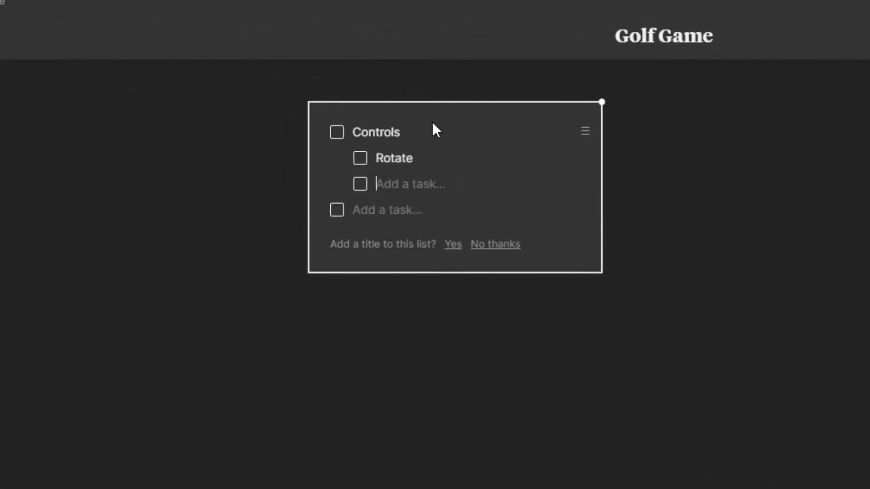
text(Shoot)
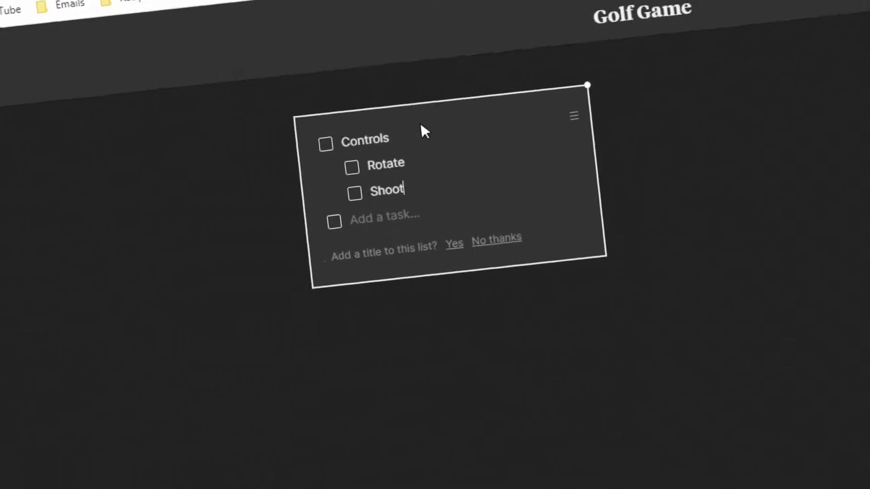
click(443, 161)
key(Return)
text(Zoom)
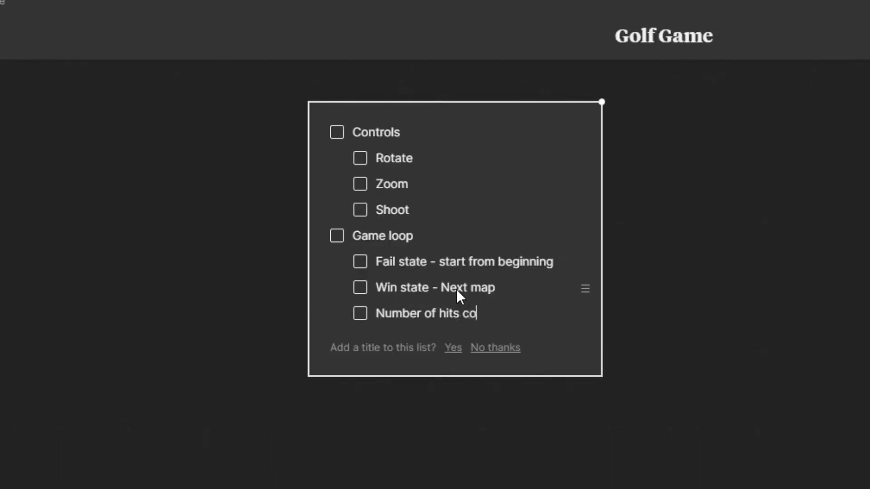
Step: Add a number-of-hits counter task and others, then start a top-level Music task
text(unted)
key(BackSpace)
key(BackSpace)
text(er)
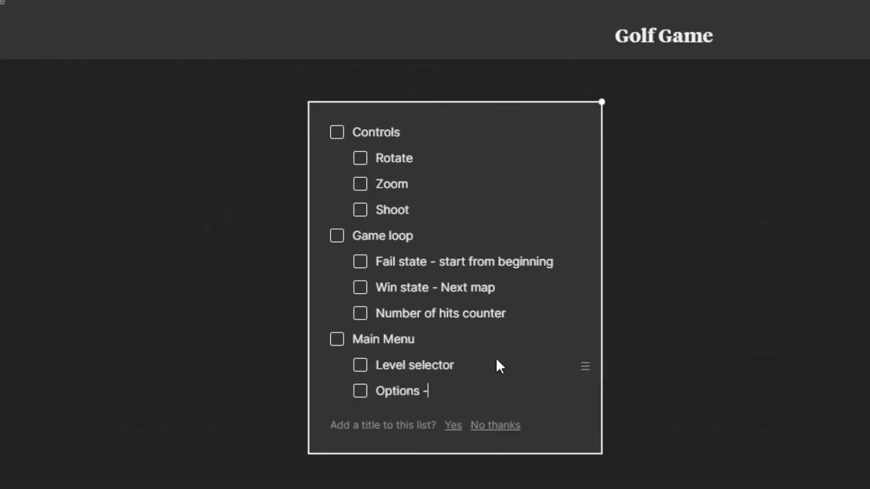
text((if time))
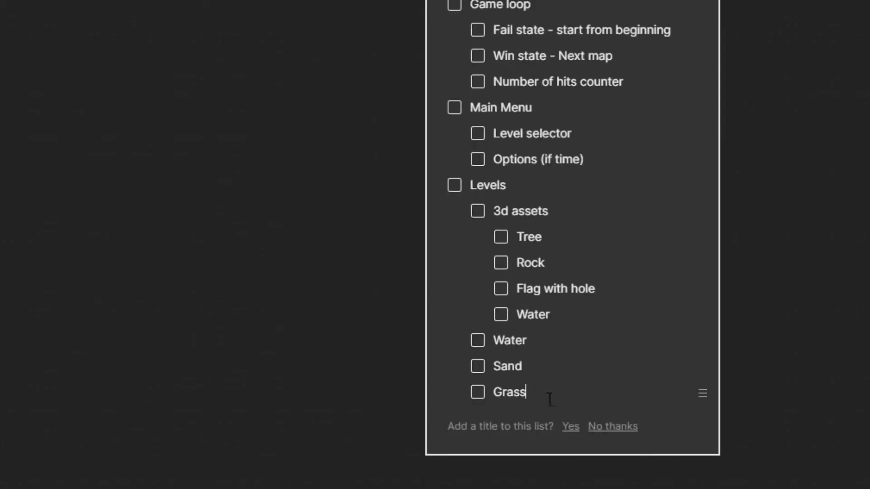
key(Return)
key(shift+Tab)
text(Mu)
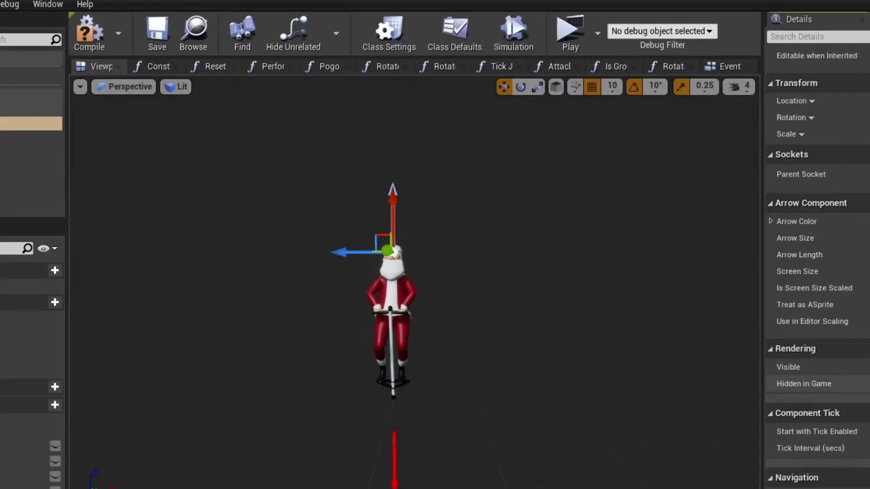
Step: Compile the pogo character Blueprint
click(72, 31)
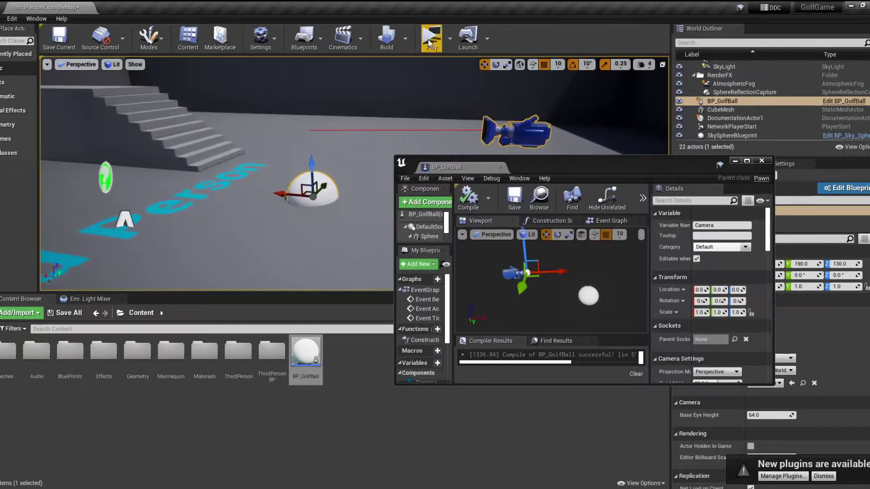
Step: Stop the playtest, undo the component added to PlayerPawn, and recompile it
click(430, 43)
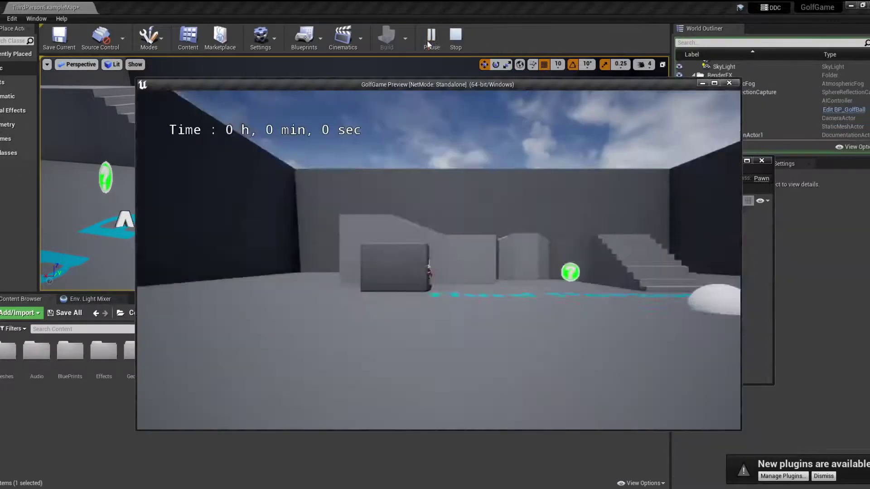
key(Escape)
key(s)
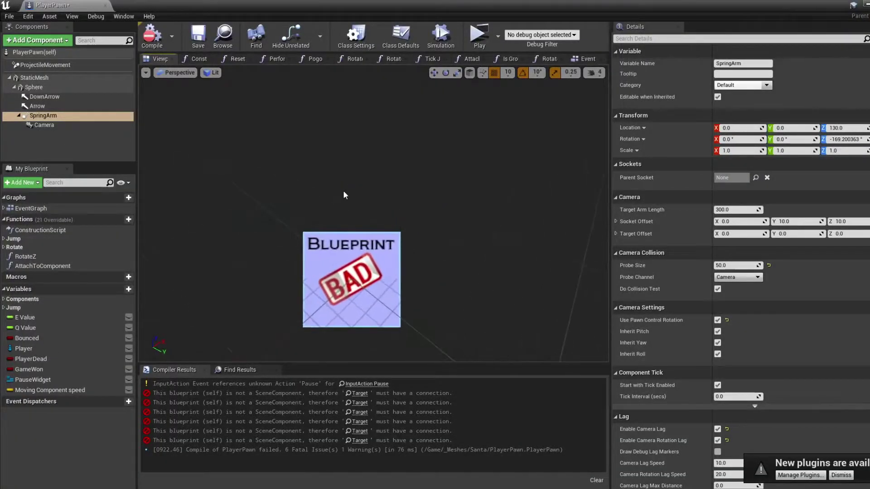
key(ctrl+z)
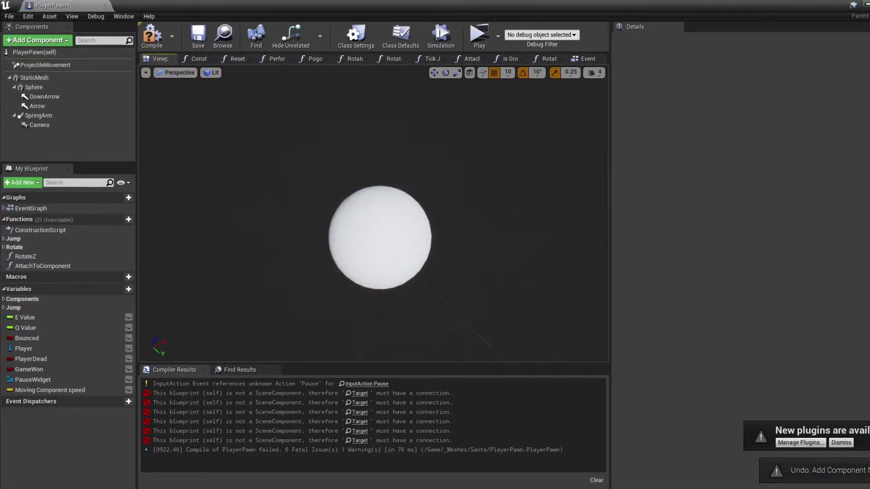
click(148, 48)
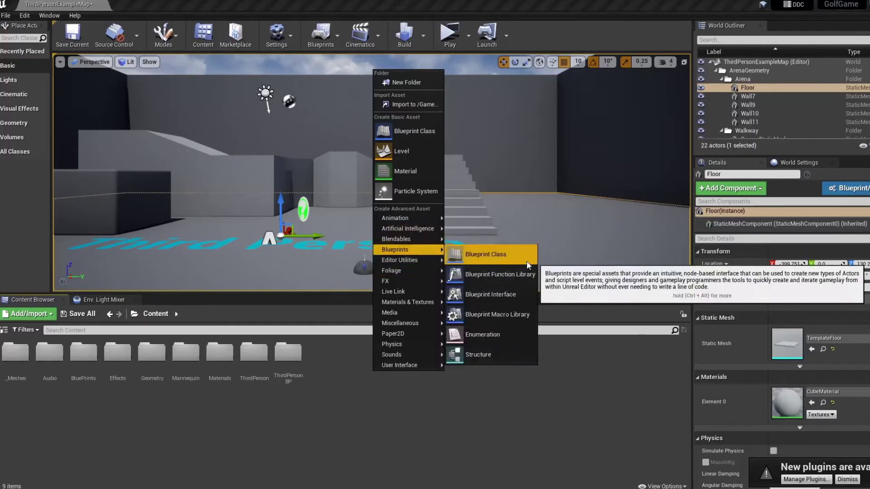
Step: Create a new Pawn Blueprint class for the golf ball
click(526, 261)
click(358, 191)
text(Ball)
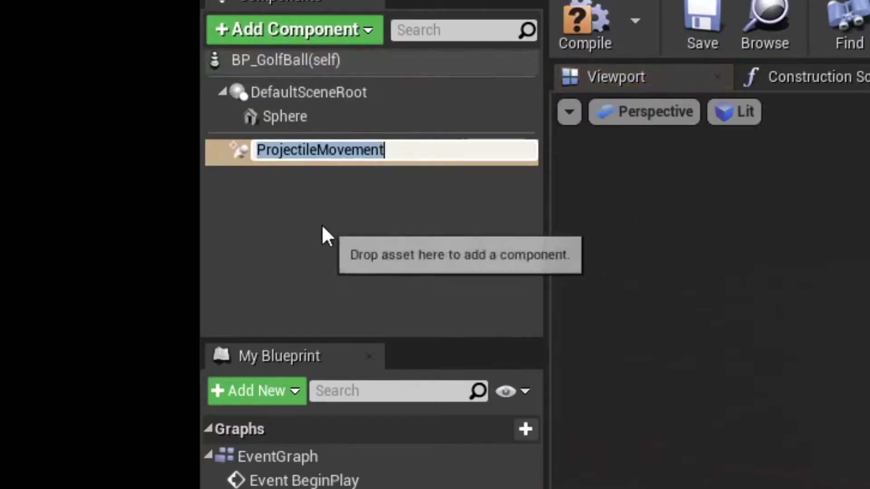
click(52, 109)
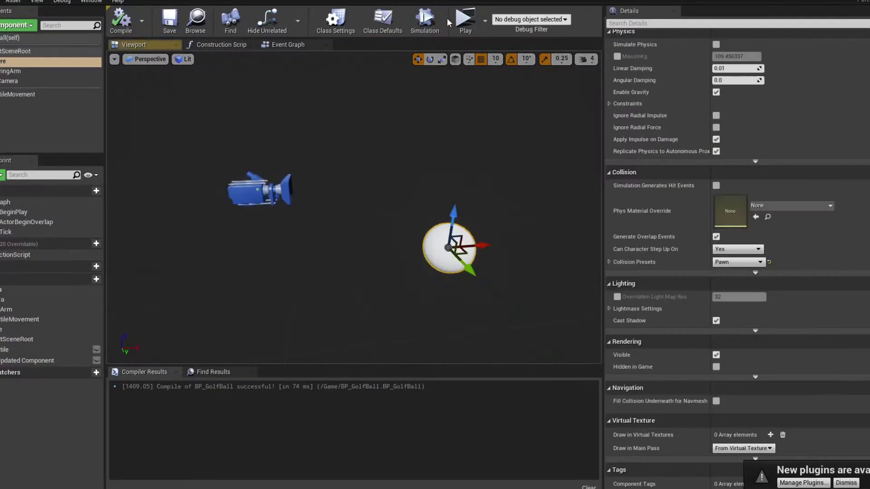
Step: Playtest the golf ball, check its Collision Presets, and playtest again
click(462, 34)
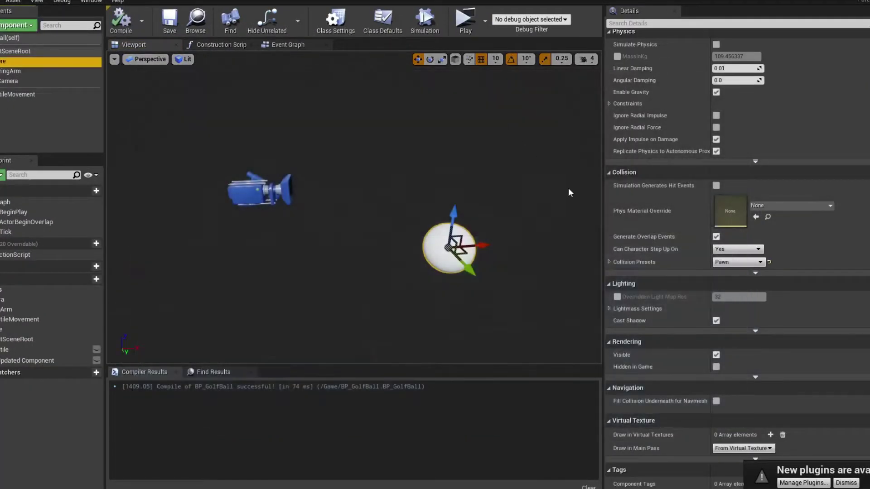
click(610, 261)
scroll(686, 276, down, 1)
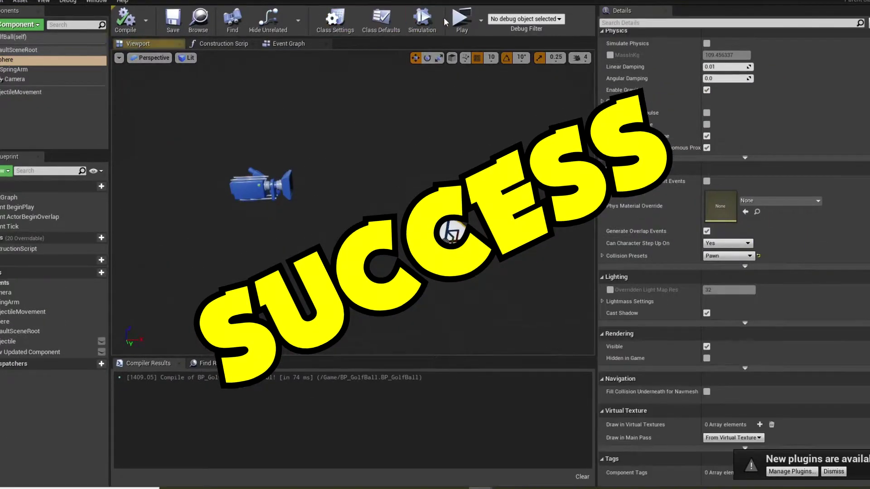
click(458, 23)
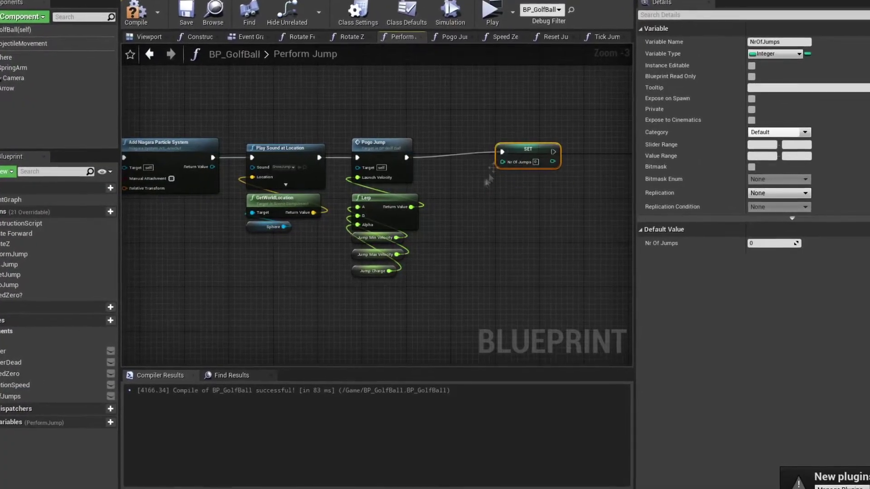
Step: Add one to Nr Of Jumps through an Add node before the SET, and playtest
drag(532, 243, 502, 162)
click(539, 272)
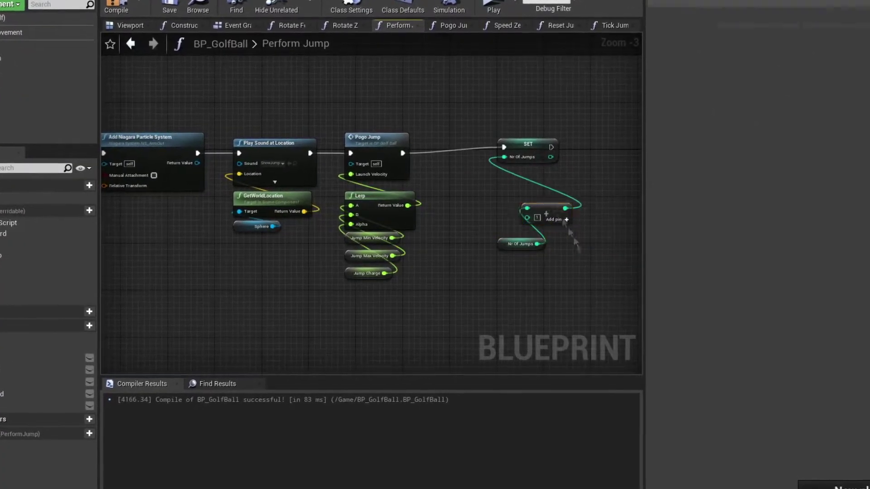
click(494, 7)
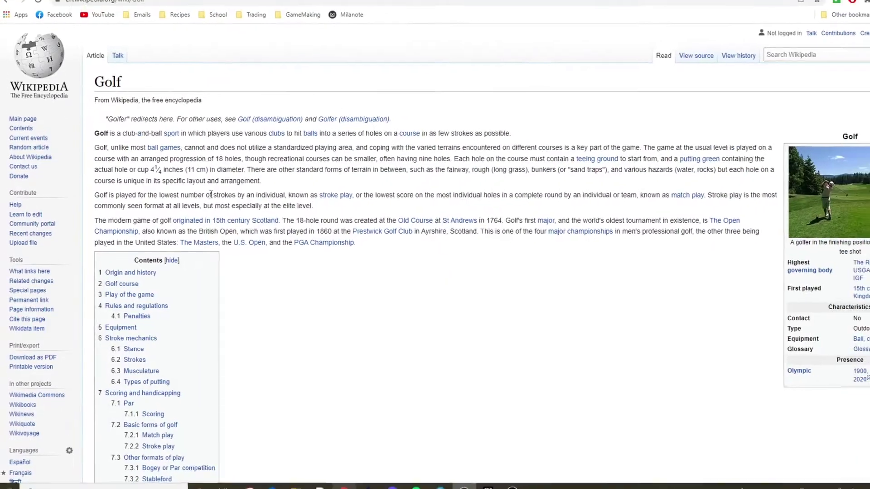
Step: Pause the running game and reposition the PauseMenu on the canvas
drag(196, 200, 211, 200)
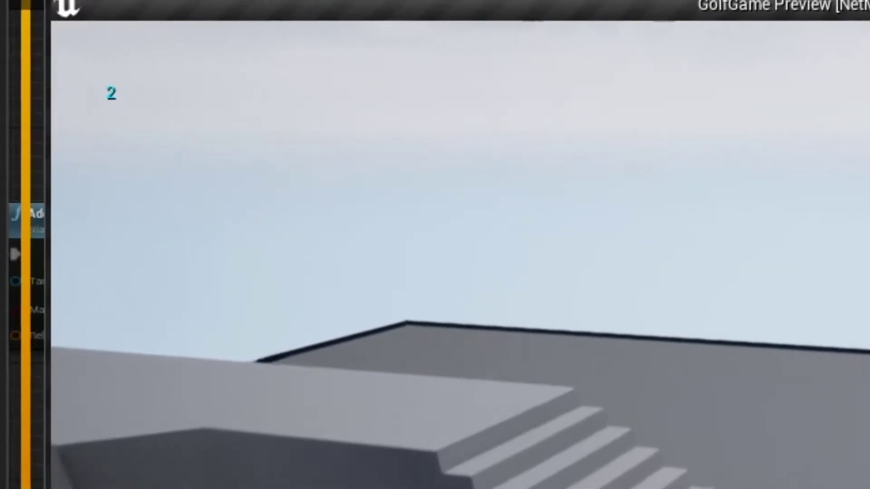
key(p)
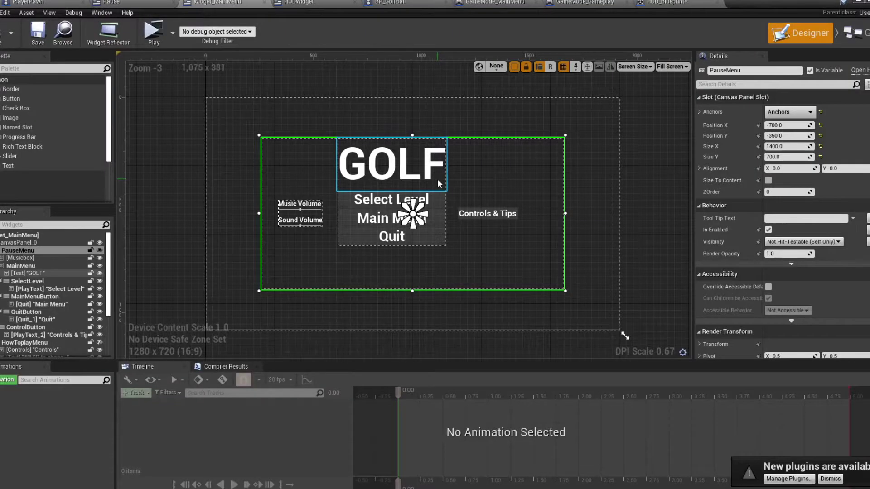
drag(437, 179, 466, 178)
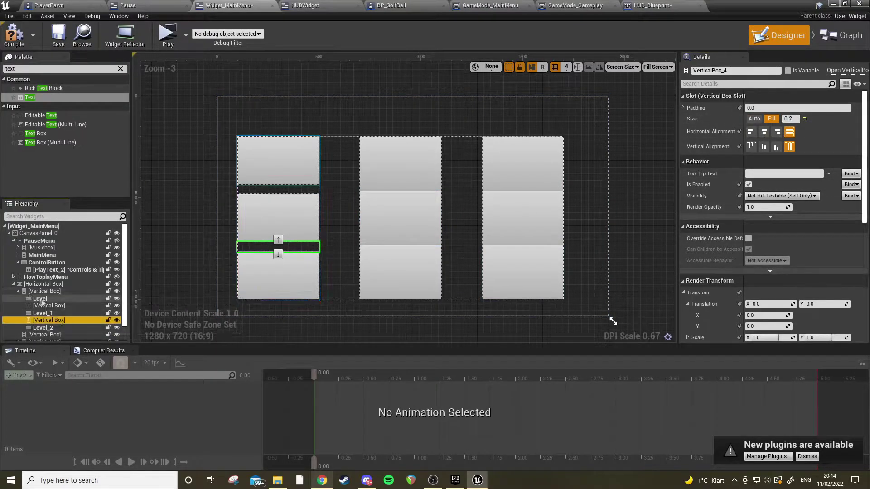
Step: Select the lower level-button vertical box and open the level selection grid
click(44, 302)
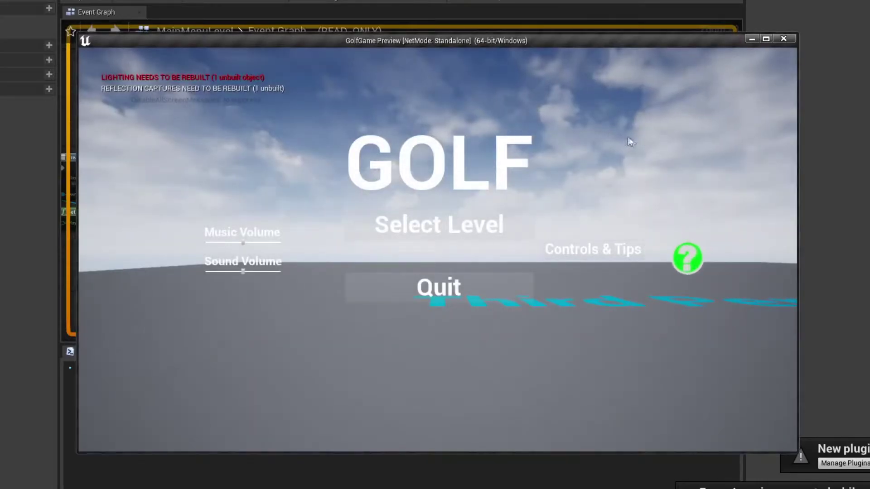
click(446, 236)
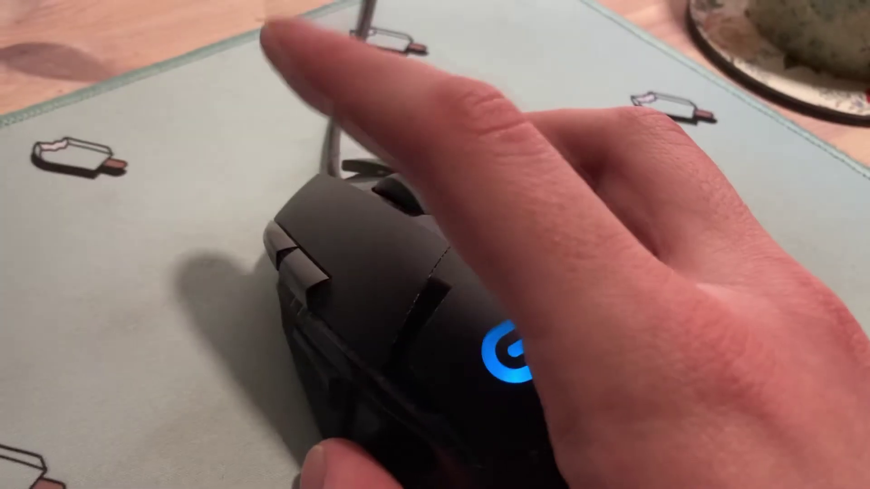
Step: Delete the default cube, camera and light from the Blender scene
key(x)
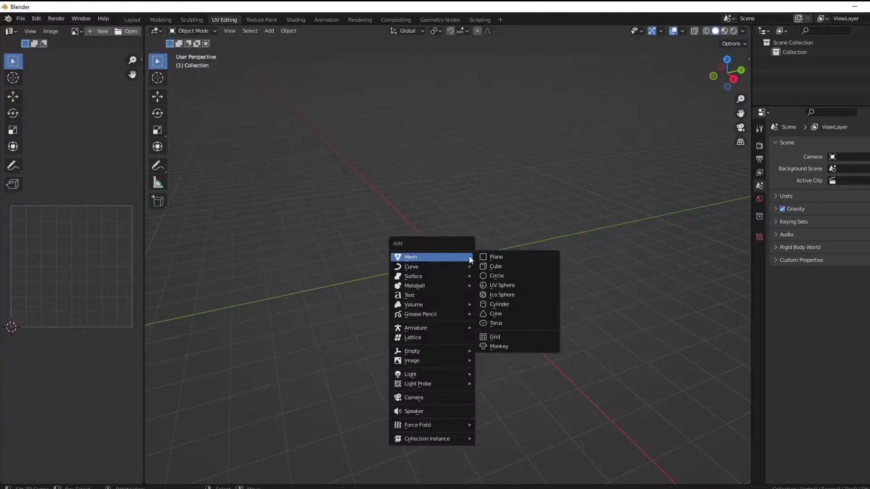
Step: Add a cube, then orbit around the textured putting-green tile and pine trees
click(507, 267)
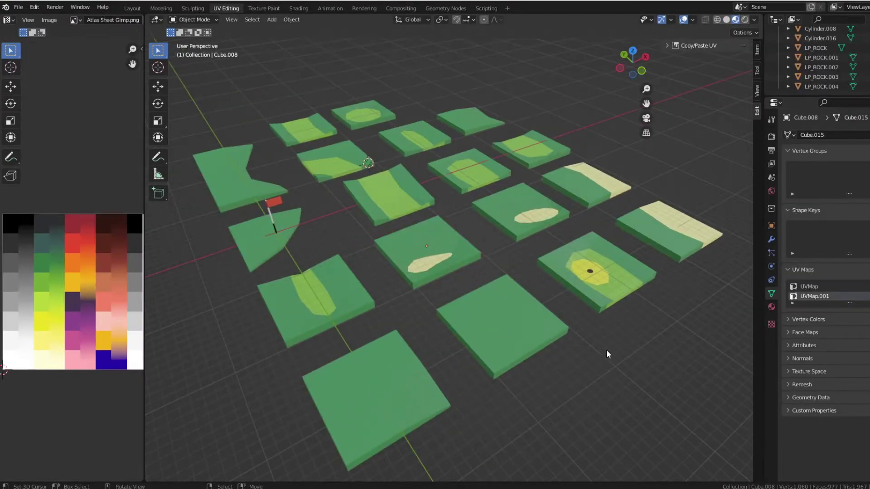
middle_drag(606, 350, 601, 326)
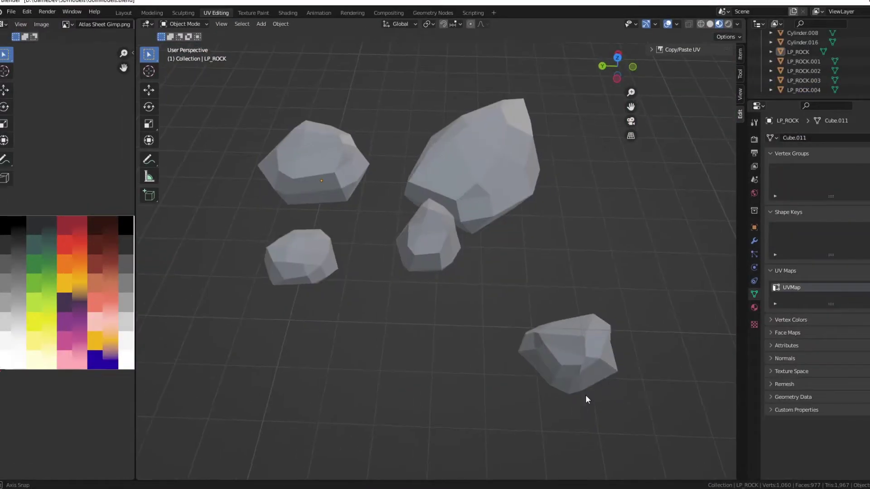
scroll(585, 395, down, 4)
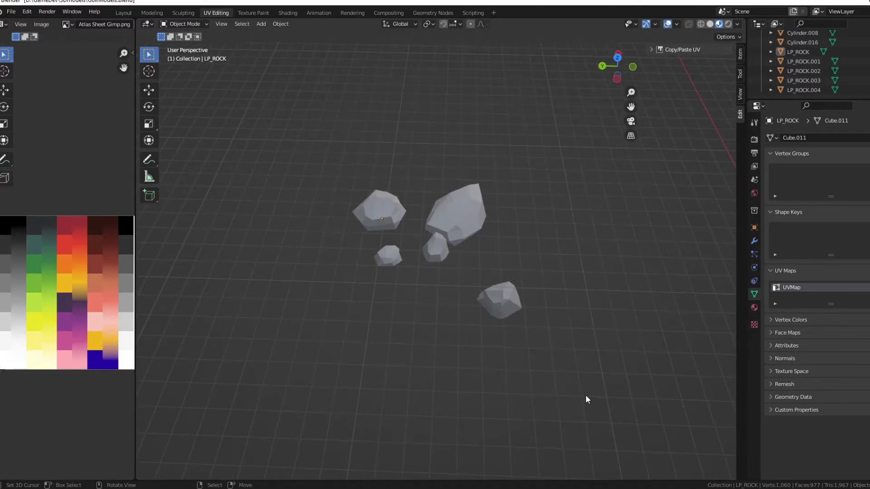
scroll(585, 395, up, 2)
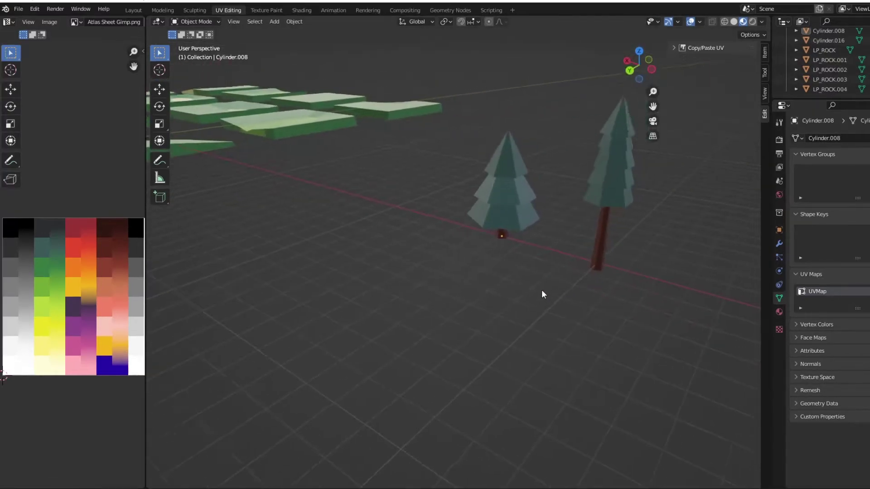
mouse_move(569, 284)
middle_down()
mouse_move(548, 282)
mouse_move(574, 291)
middle_up()
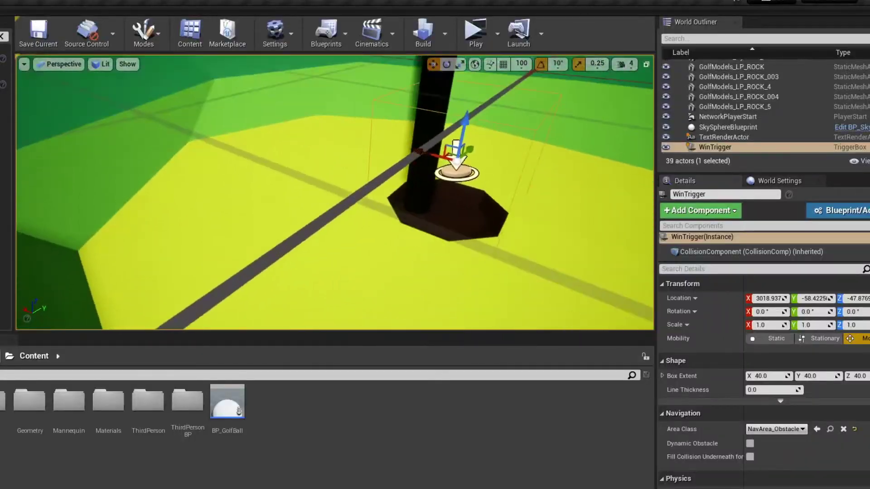
Step: Move the view toward the hole's trigger and hit the golf ball twice toward the flag
drag(357, 227, 357, 227)
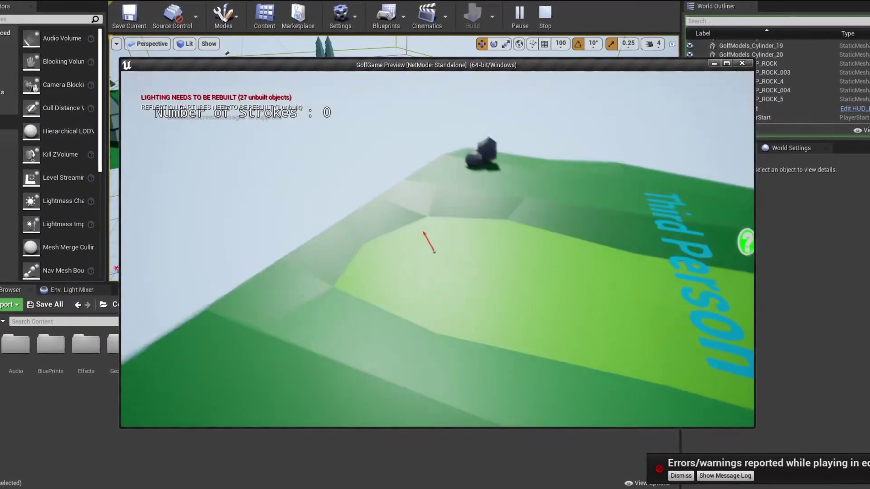
key(space)
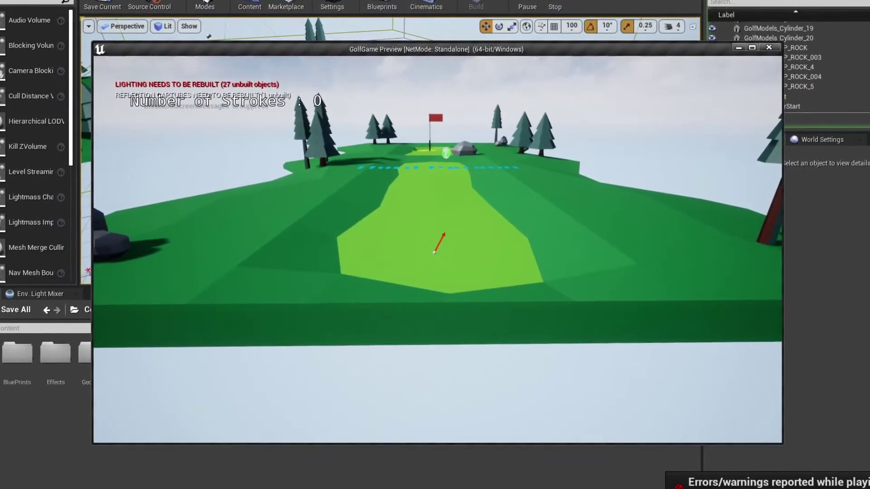
key(space)
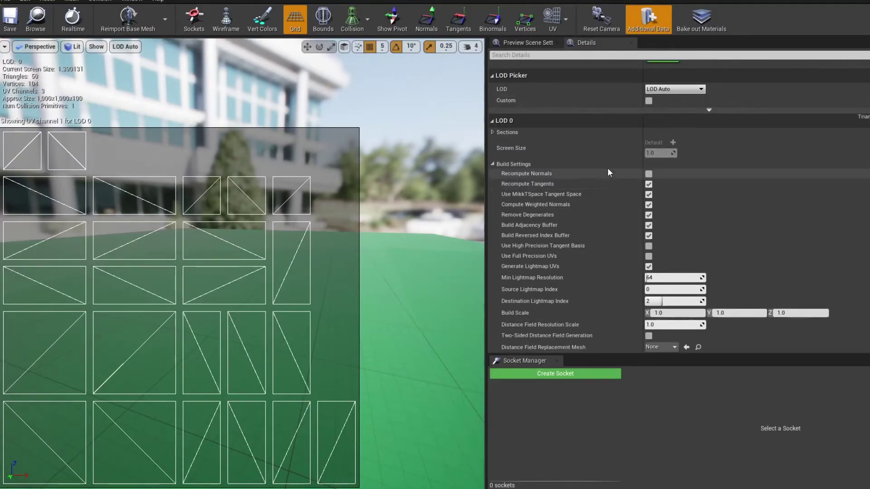
Step: Bake the level with Build Lighting Only, then raise the tile mesh's Light Map Resolution to 177
click(562, 20)
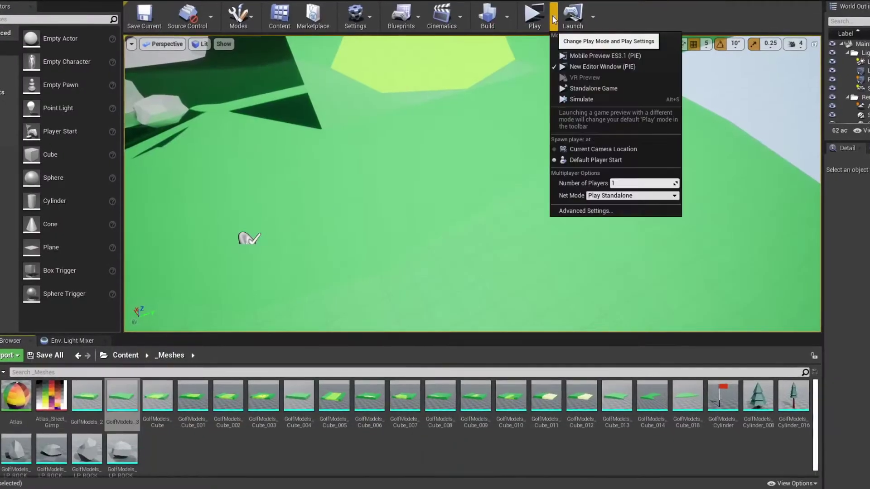
click(508, 15)
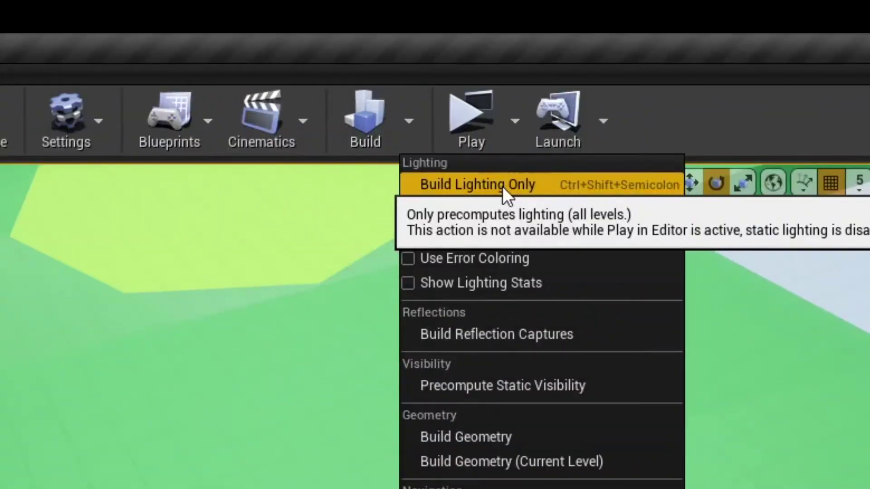
click(502, 186)
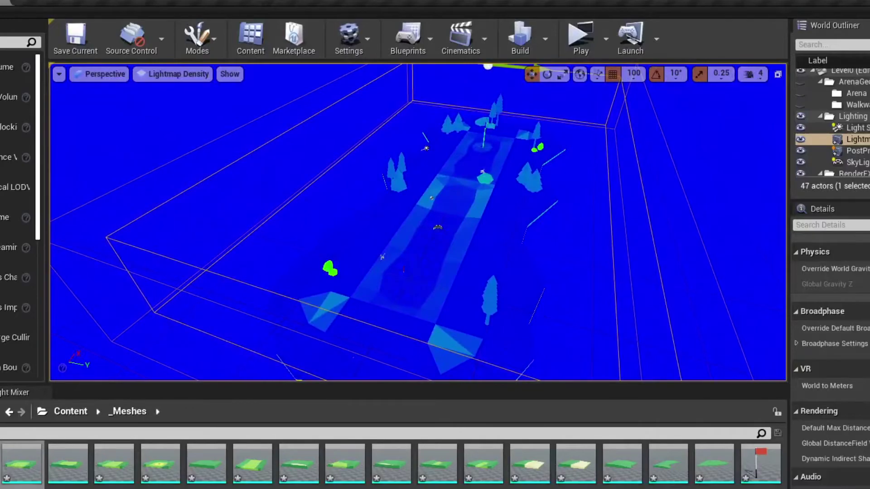
scroll(580, 257, up, 5)
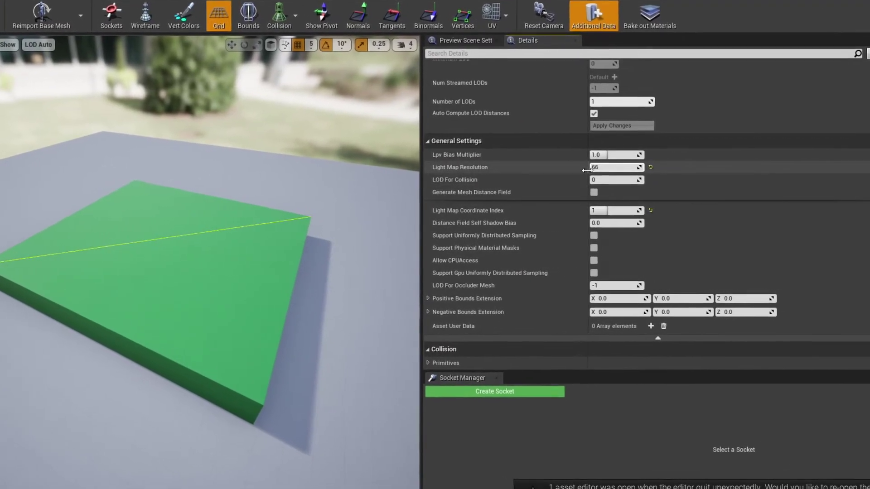
drag(587, 170, 600, 170)
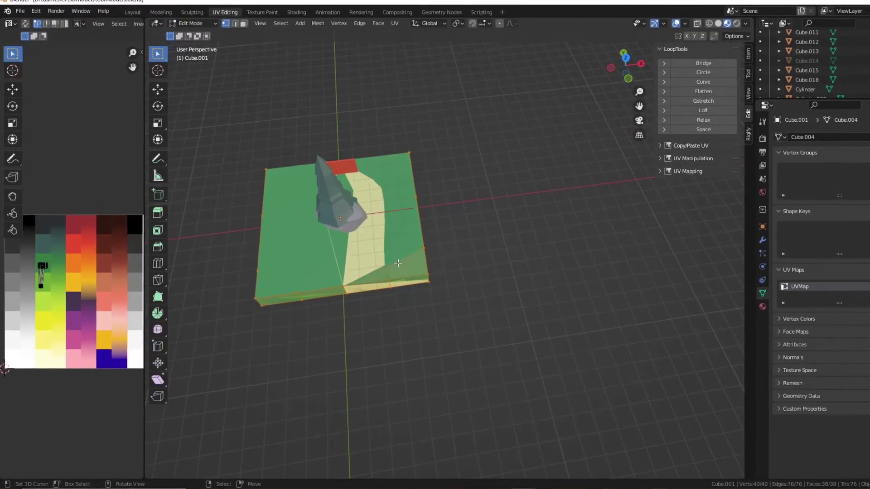
key(u)
Step: Lightmap Pack the tile's faces, adding a second UV map named UVMap.001
click(315, 309)
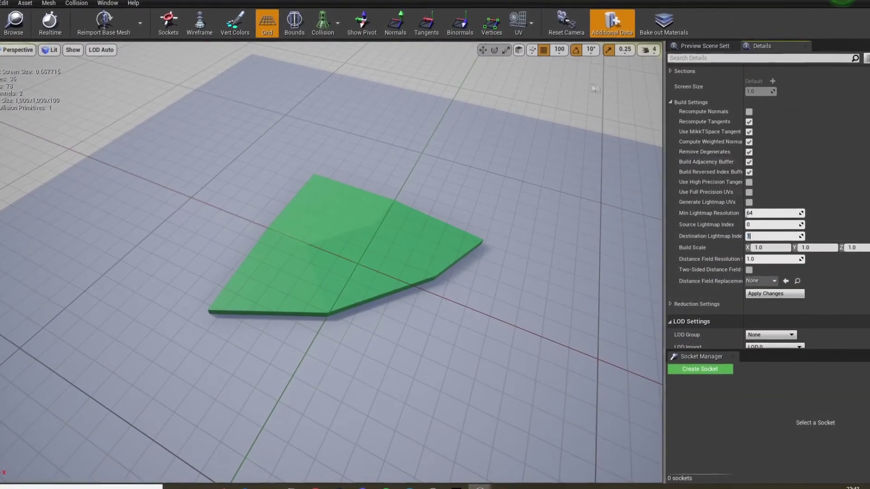
Step: Display UV Channel 1 on the tile mesh and rebuild the level's lighting only
click(536, 64)
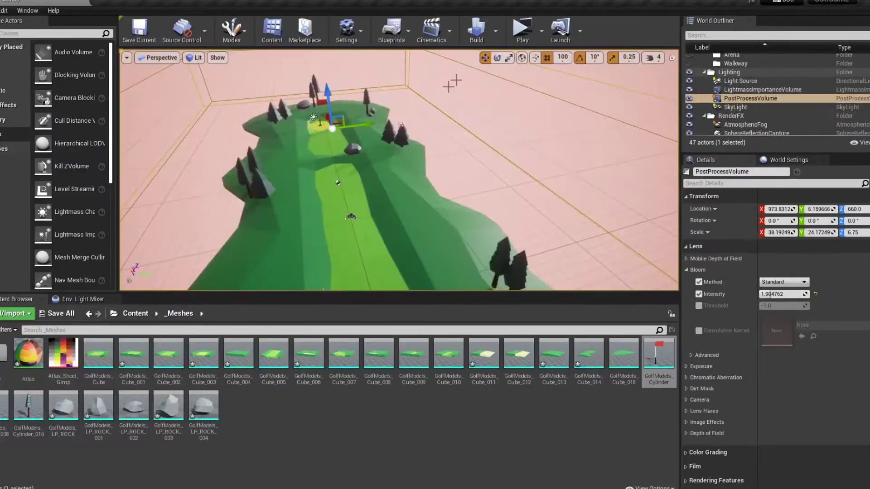
click(496, 30)
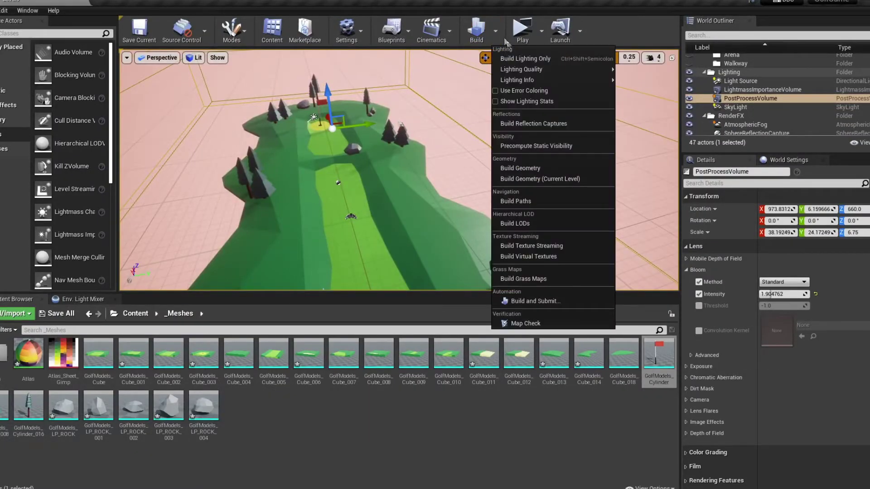
click(517, 60)
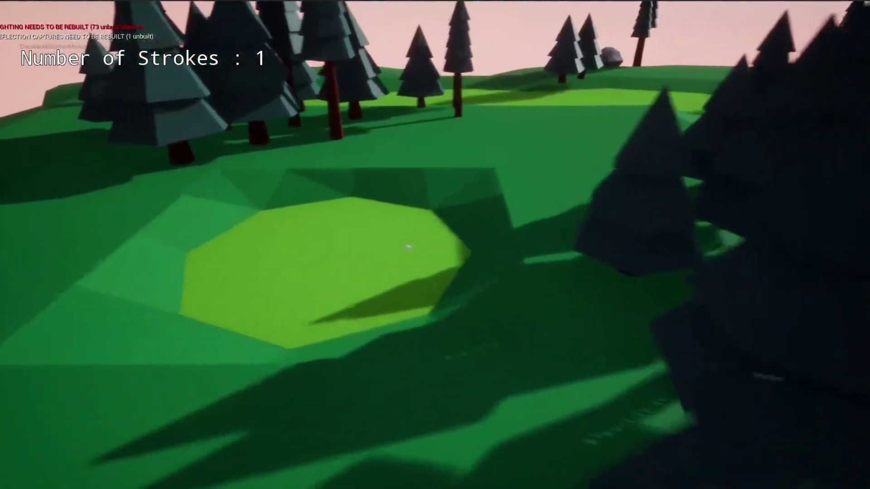
Step: Shoot the ball twice with space, bringing the stroke counter to 2
key(space)
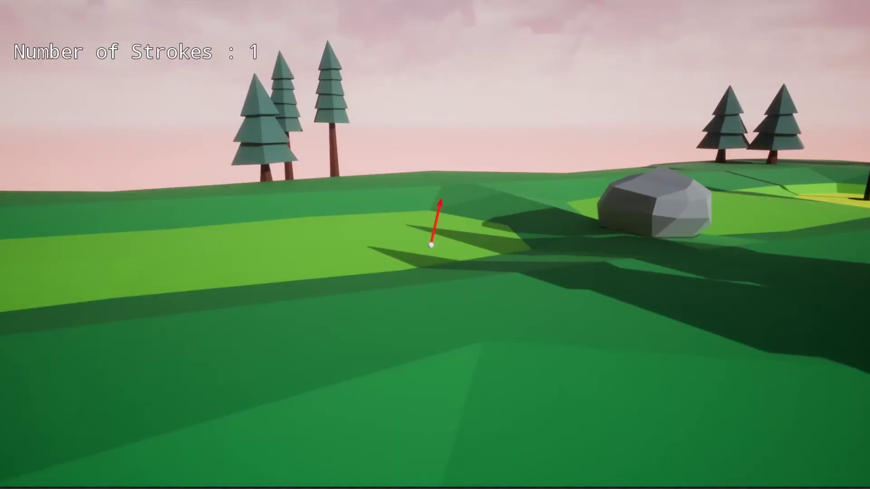
key(space)
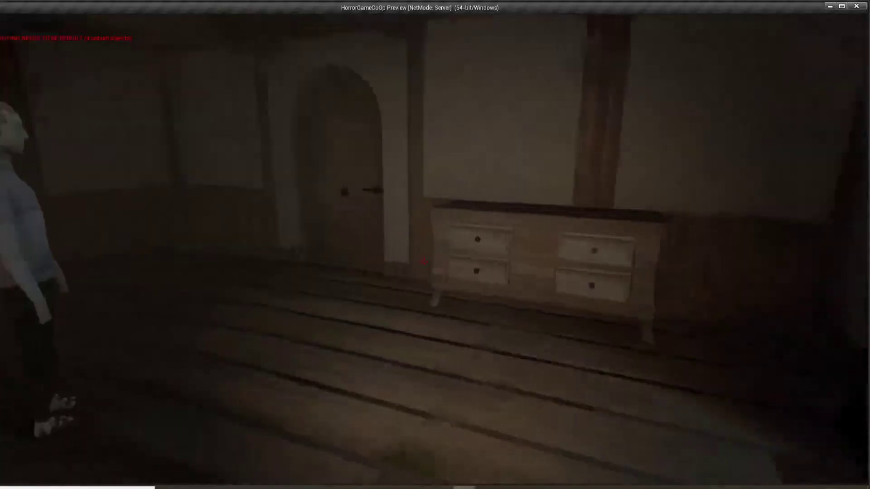
Step: Walk toward the door, then over to the open chest by the window to see the key
key(w)
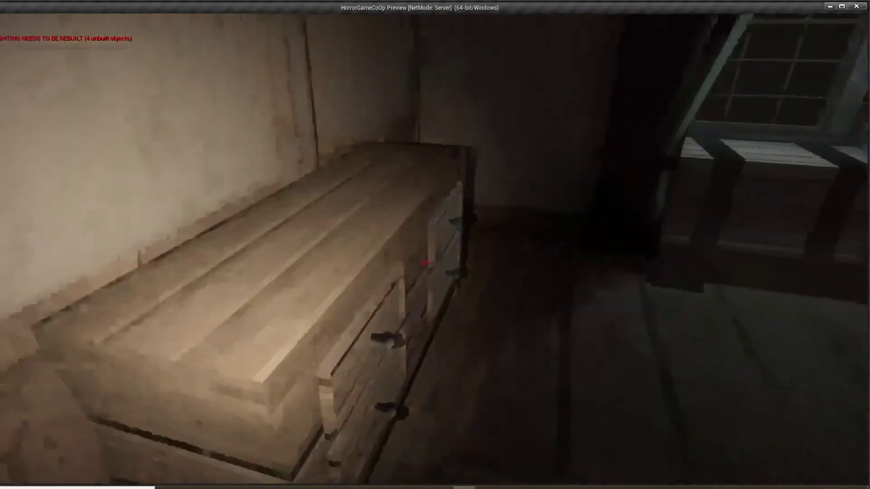
key(w)
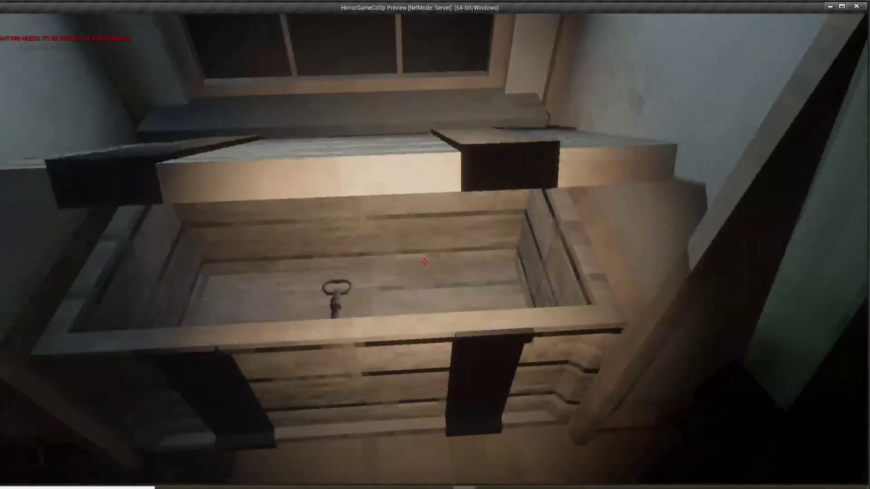
key(w)
key(w)
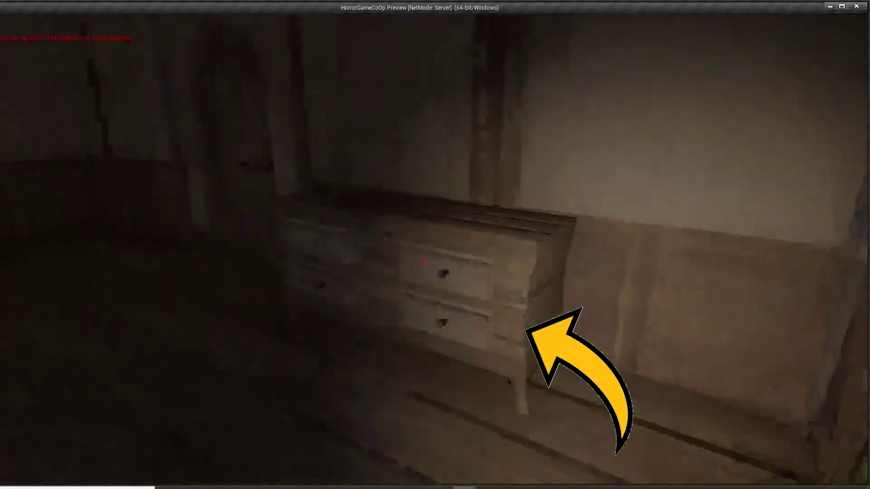